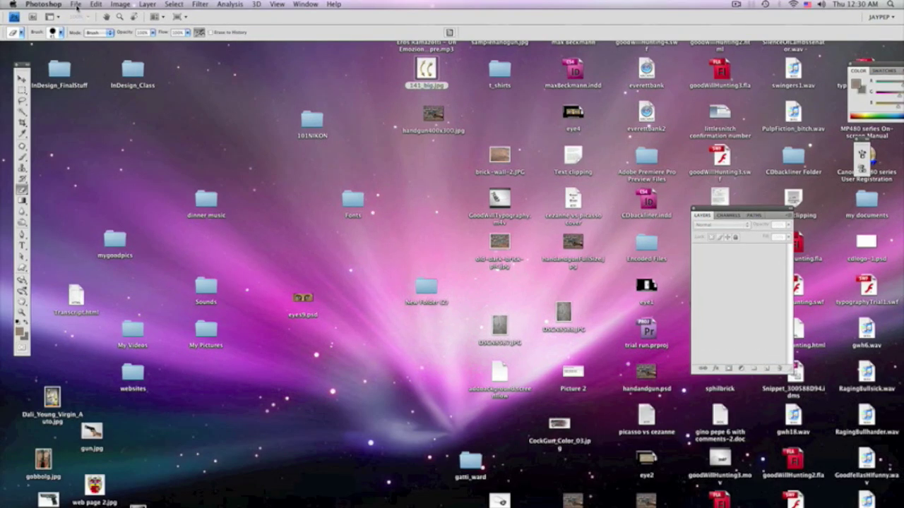
Step: Open the OldEyes.jpg painting from the mygoodpics folder
left_click(76, 5)
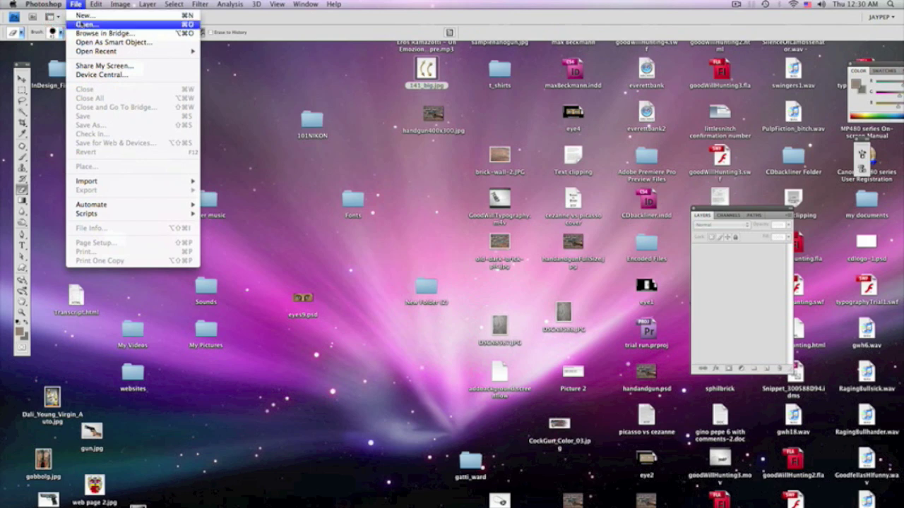
left_click(81, 24)
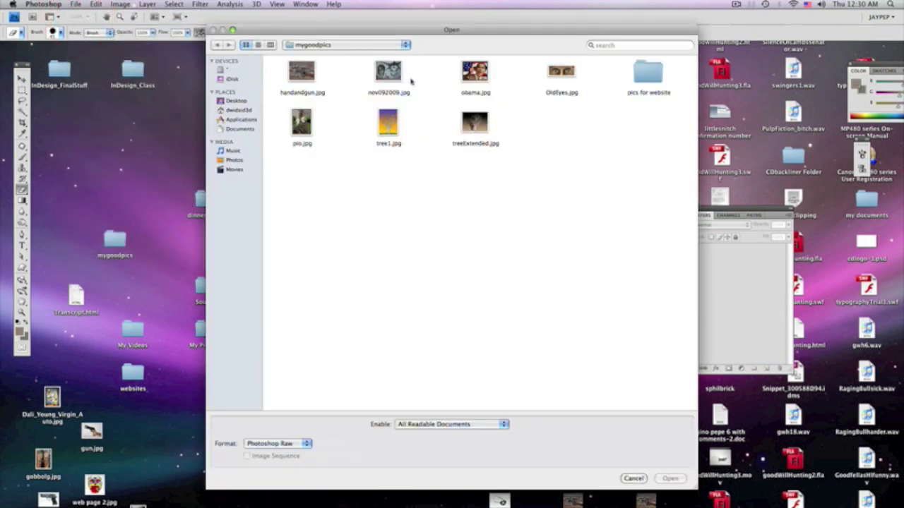
double_click(562, 73)
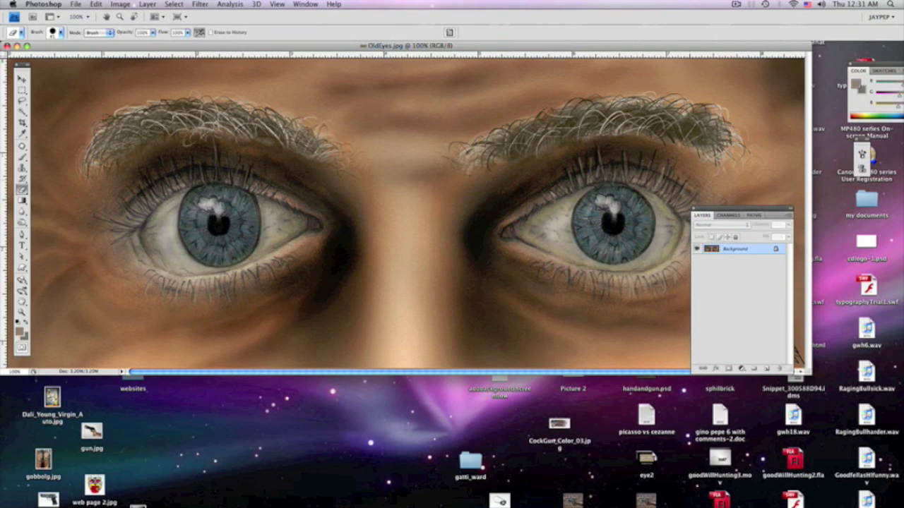
Step: Switch the view to Full Screen Mode With Menu Bar
left_click(278, 5)
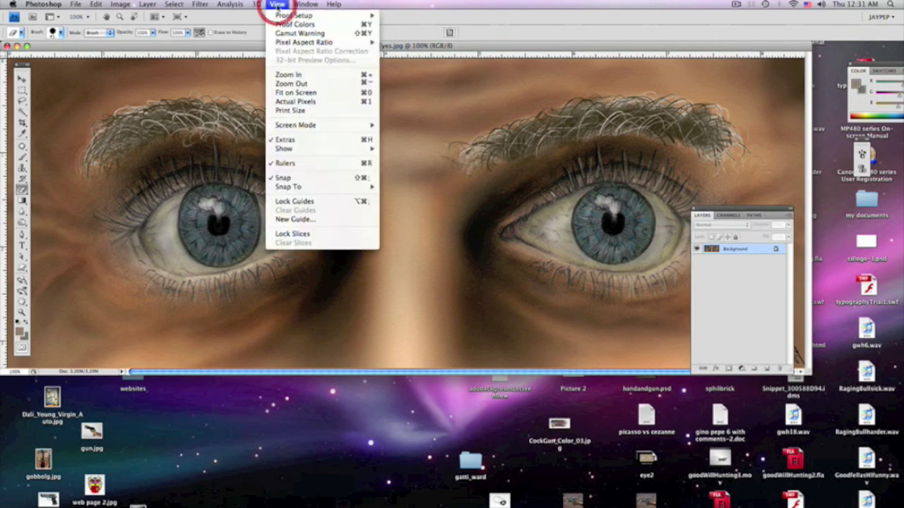
mouse_move(316, 125)
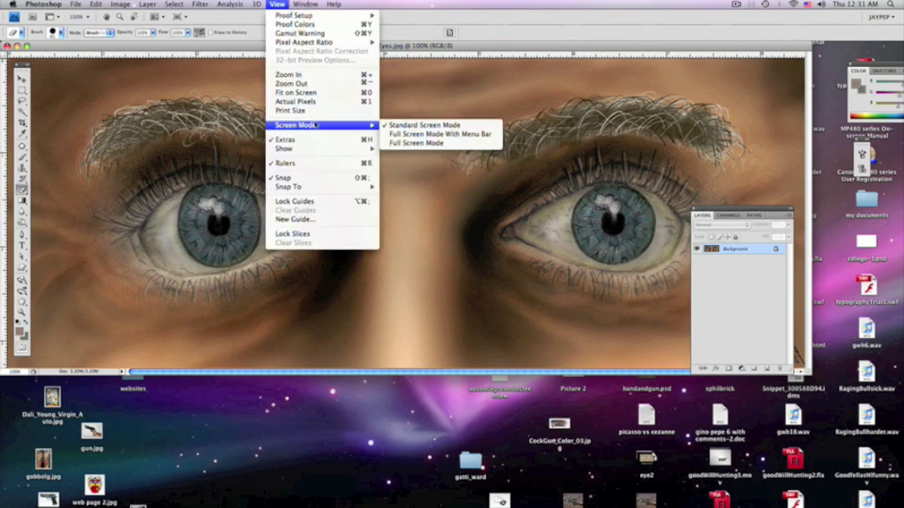
left_click(440, 134)
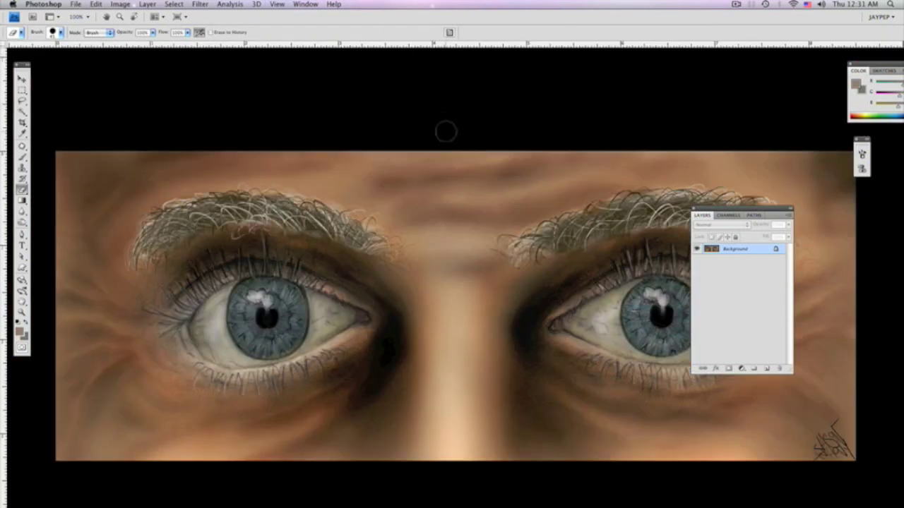
Step: Zoom out to 66.7% to see the whole painting and move the Layers panel aside
key("super+minus")
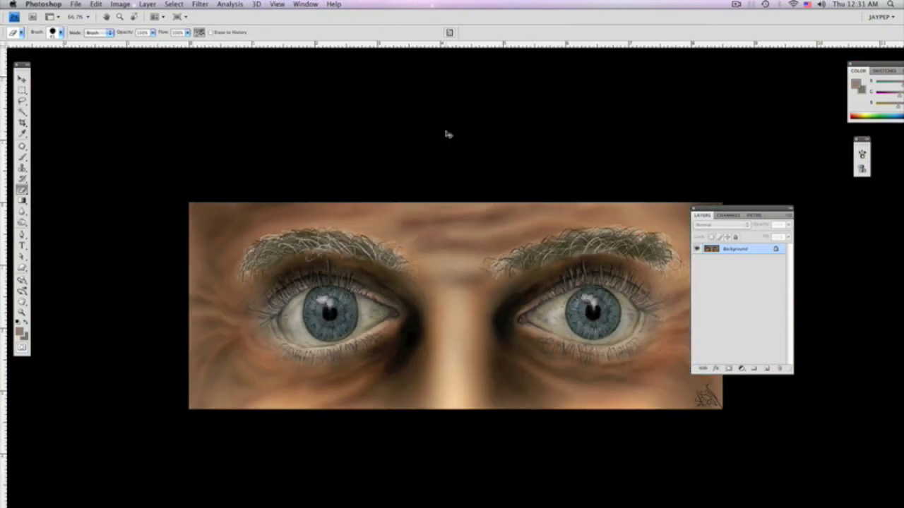
scroll(446, 132, "right", 5)
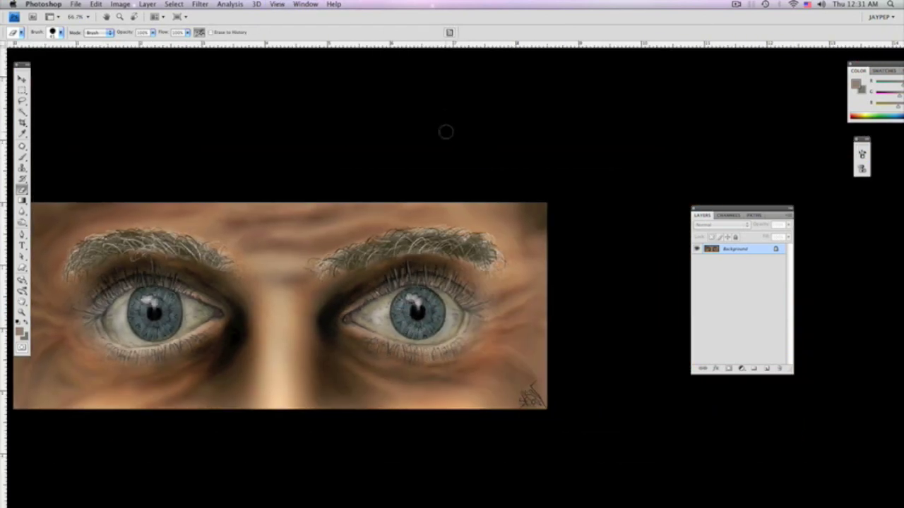
scroll(445, 132, "left", 1)
scroll(446, 132, "down", 2)
scroll(446, 132, "down", 2)
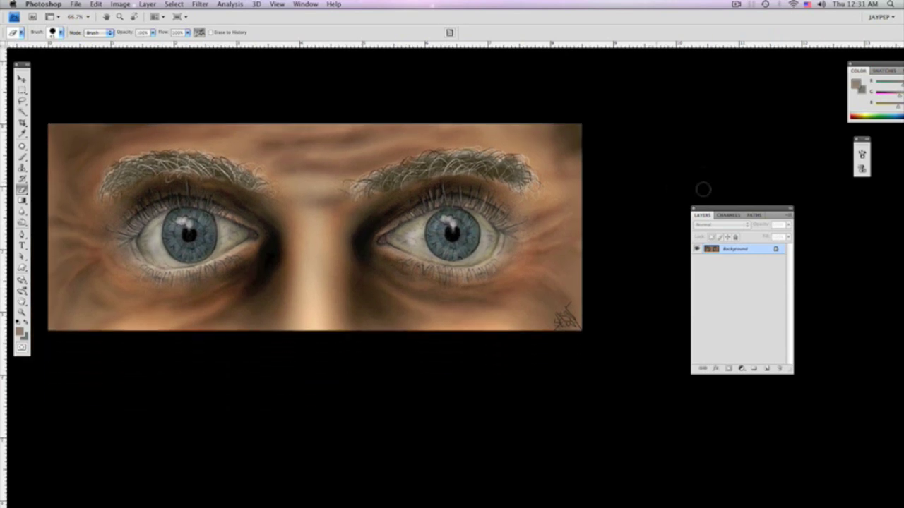
mouse_move(725, 208)
left_mouse_down()
mouse_move(657, 173)
mouse_move(629, 173)
mouse_move(627, 150)
left_mouse_up()
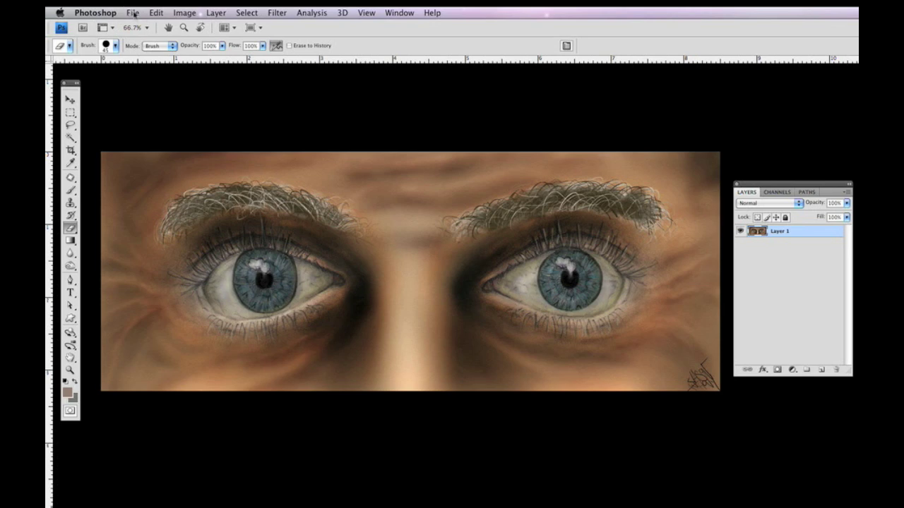
left_click(133, 14)
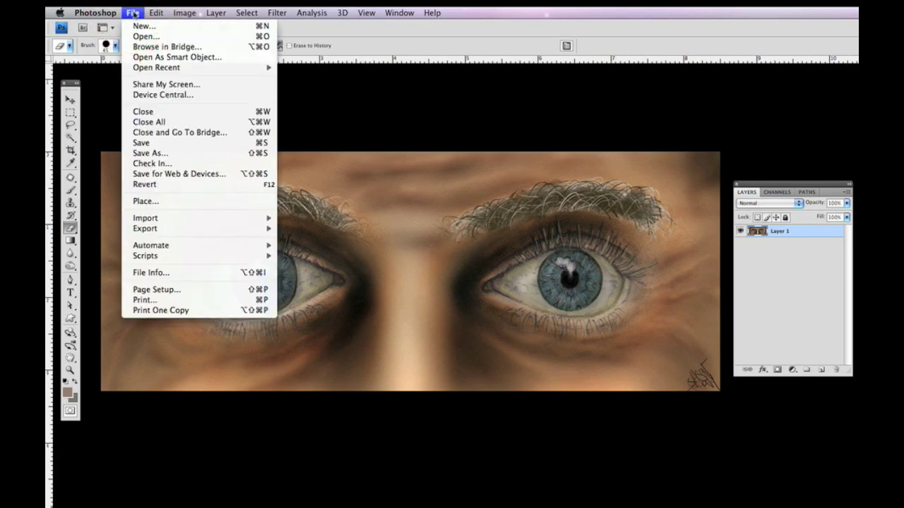
Step: Place 141_big.jpg from the Desktop and commit it near the top of the canvas
left_click(146, 201)
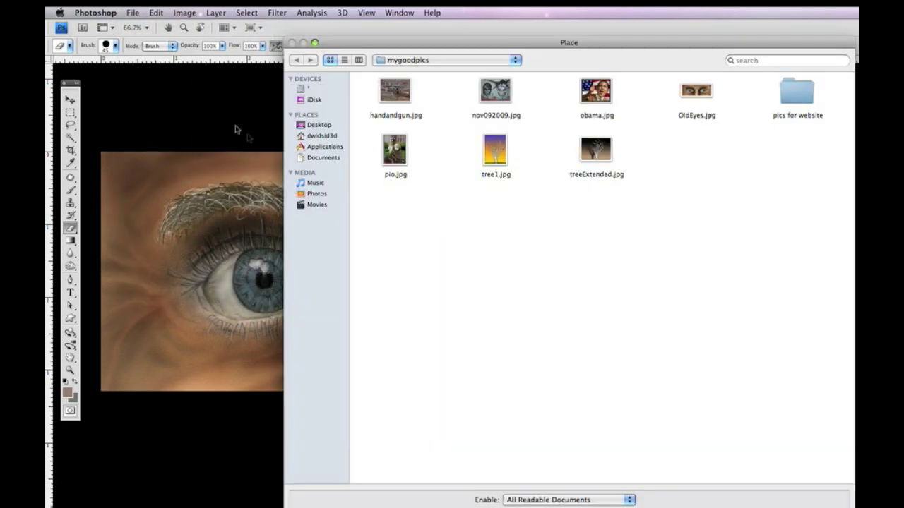
left_click(319, 125)
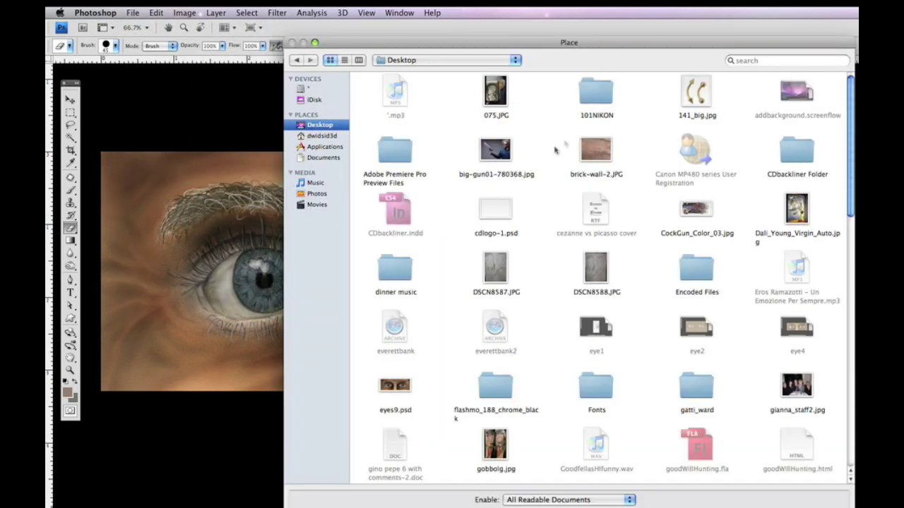
double_click(697, 94)
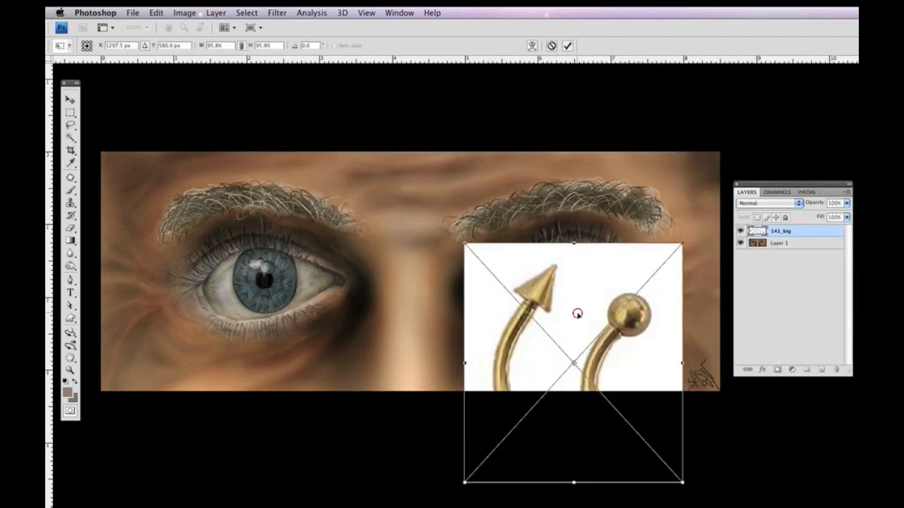
left_click_drag(578, 314, 576, 223)
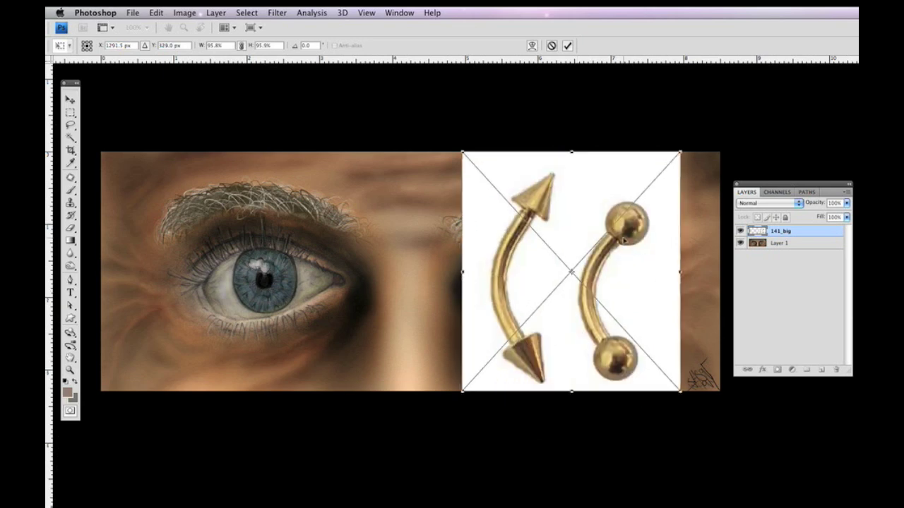
key("Return")
key("e")
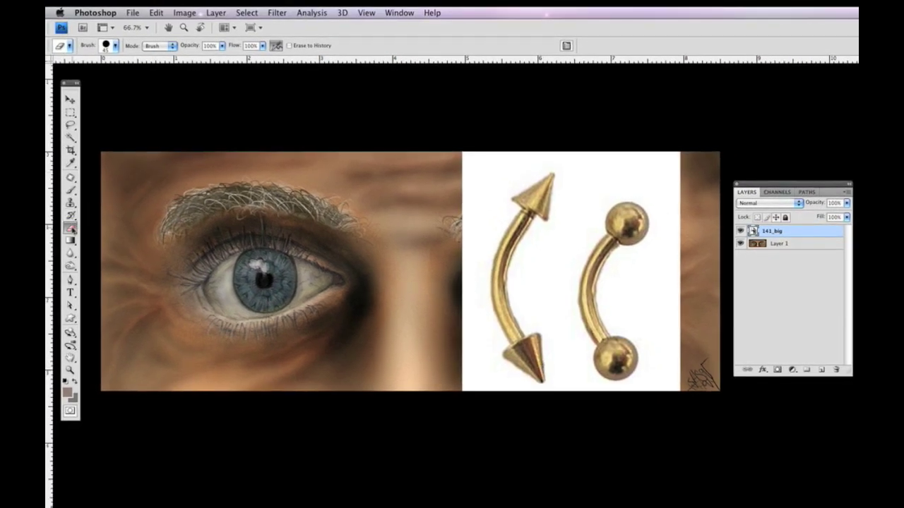
Step: Rasterize the 141_big smart object and erase the left barbell's upper spike
left_click(538, 242)
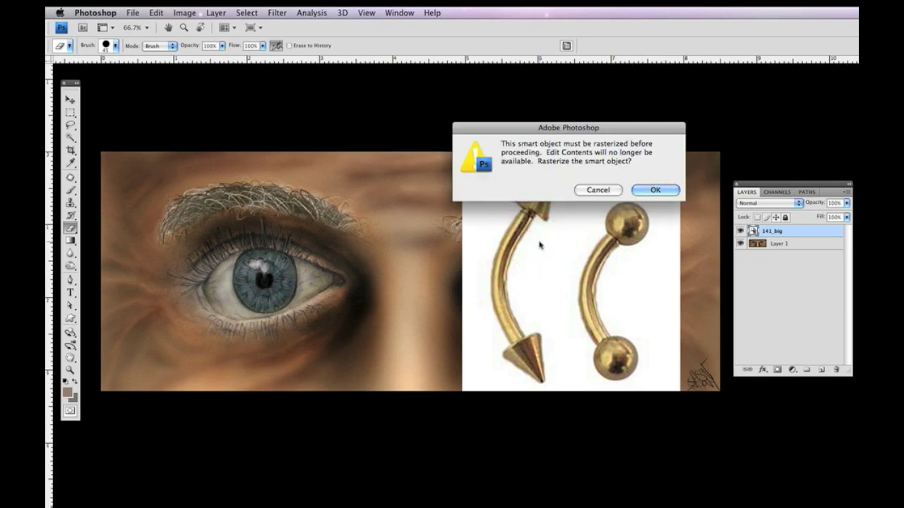
key("Return")
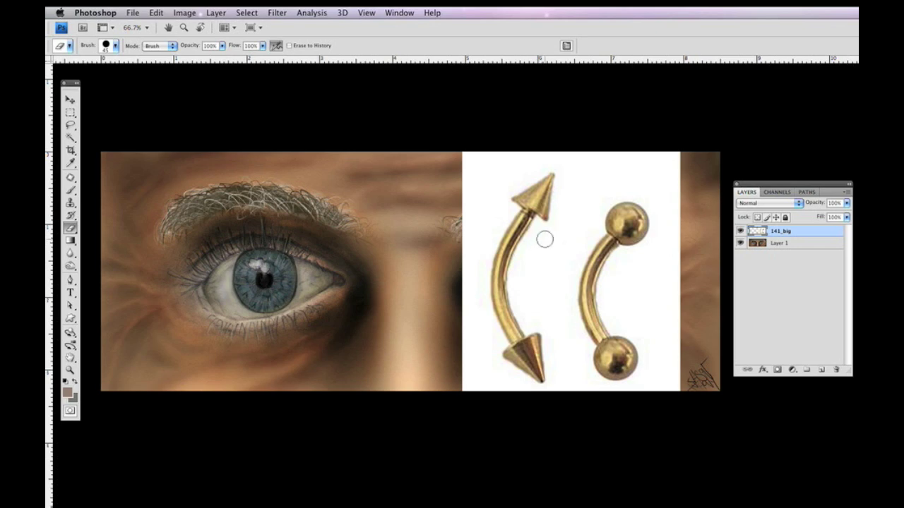
mouse_move(552, 201)
left_mouse_down()
mouse_move(515, 204)
mouse_move(529, 177)
mouse_move(555, 180)
mouse_move(548, 223)
mouse_move(509, 242)
mouse_move(519, 234)
left_mouse_up()
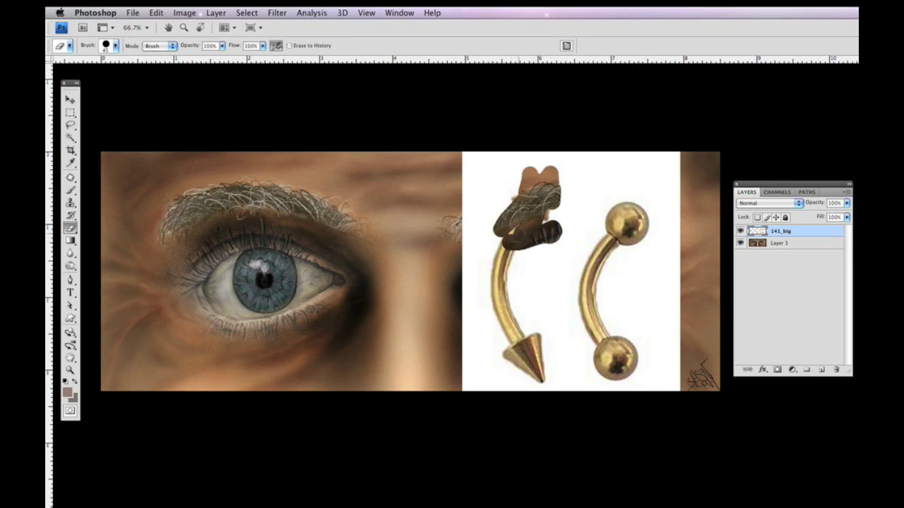
Step: Delete the white background around the jewellery with the Magic Wand, then deselect
left_click(70, 138)
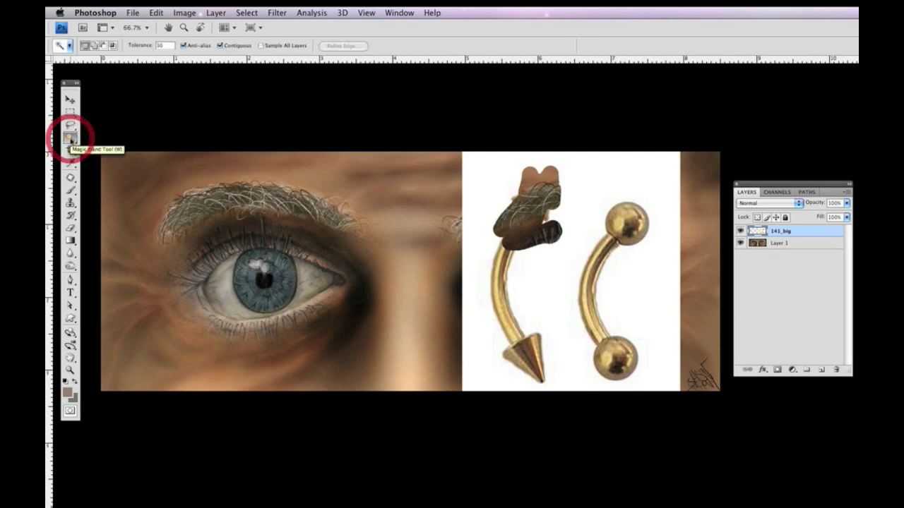
left_click(541, 278)
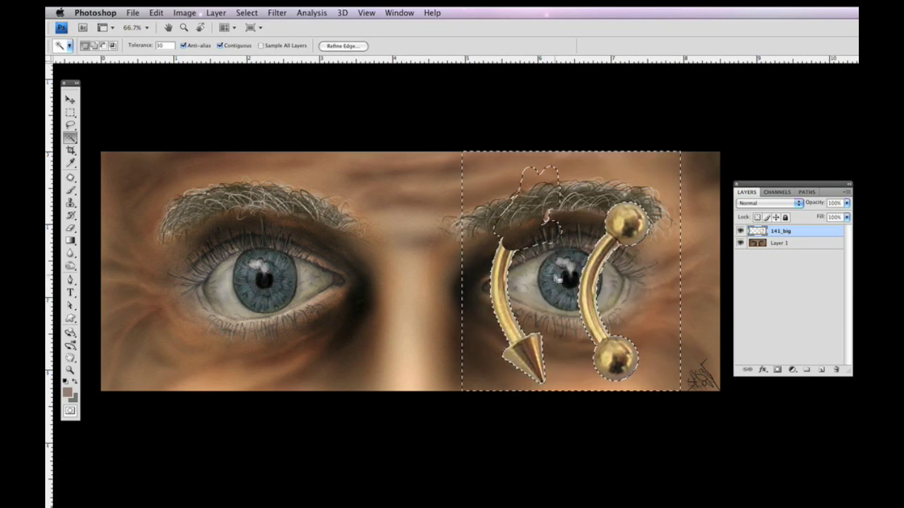
key("Delete")
key("super+d")
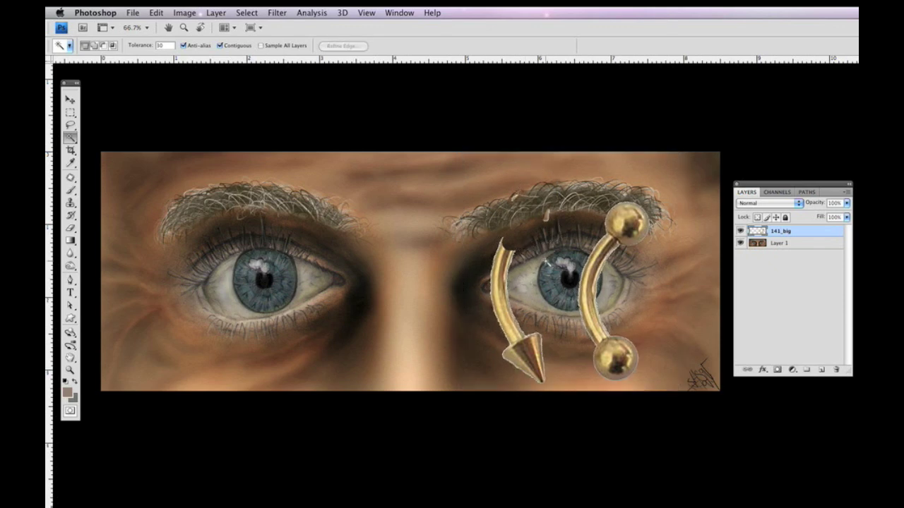
Step: Erase the spiked curved piercing with a size 100 Eraser brush
key("e")
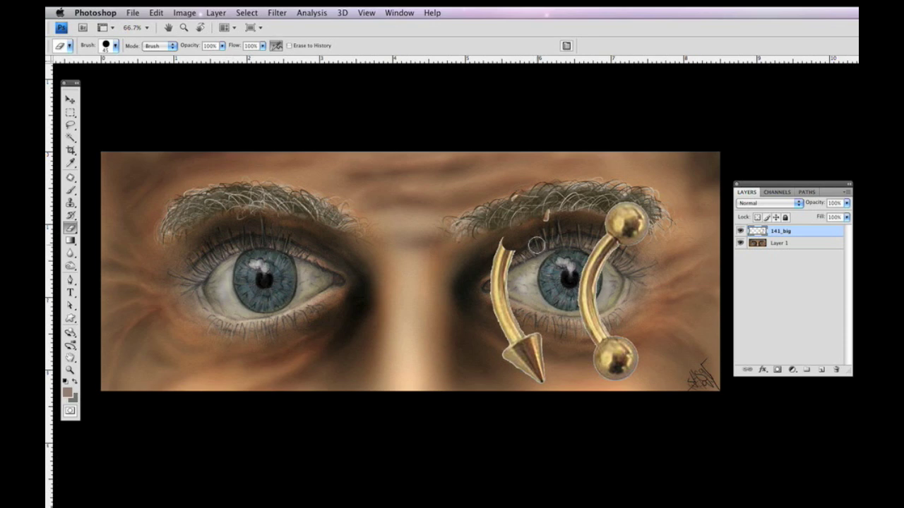
key("bracketright")
key("bracketright")
key("bracketright")
key("bracketright")
key("bracketright")
key("bracketright")
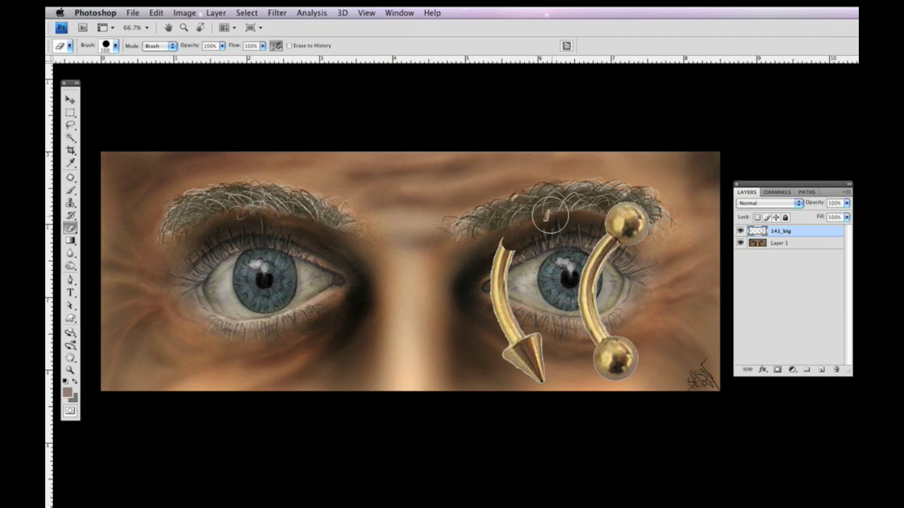
mouse_move(537, 231)
left_mouse_down()
mouse_move(489, 302)
mouse_move(496, 274)
mouse_move(501, 299)
mouse_move(531, 328)
mouse_move(536, 380)
mouse_move(485, 341)
mouse_move(515, 360)
left_mouse_up()
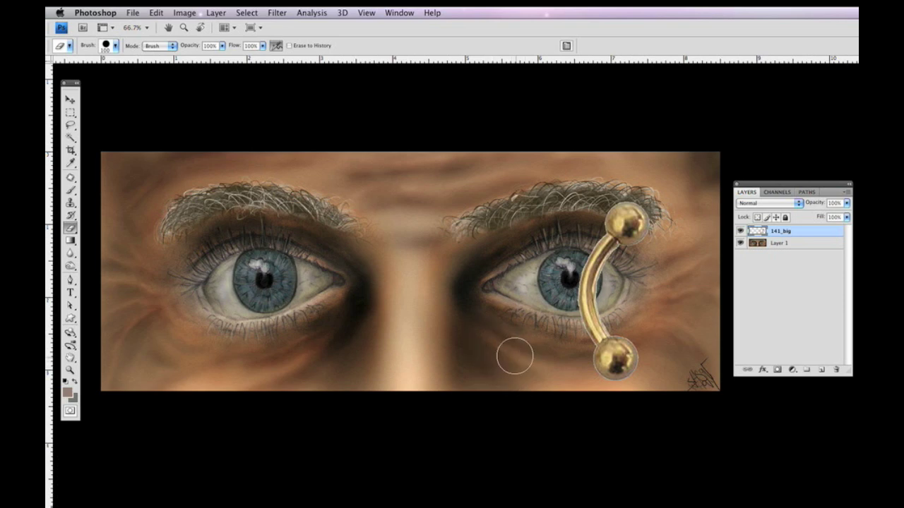
Step: Scale the gold barbell down and move it vertically through the right eyebrow's outer end
left_click(69, 99)
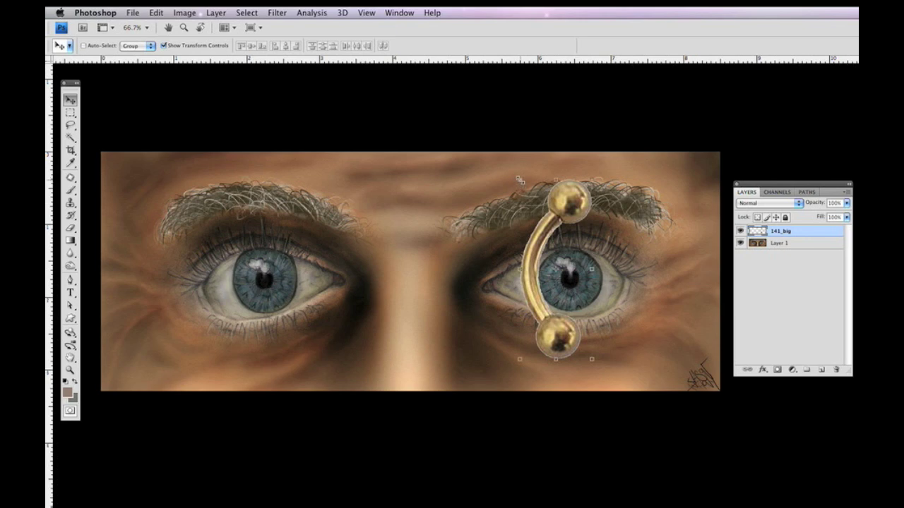
left_click_drag(521, 180, 555, 248)
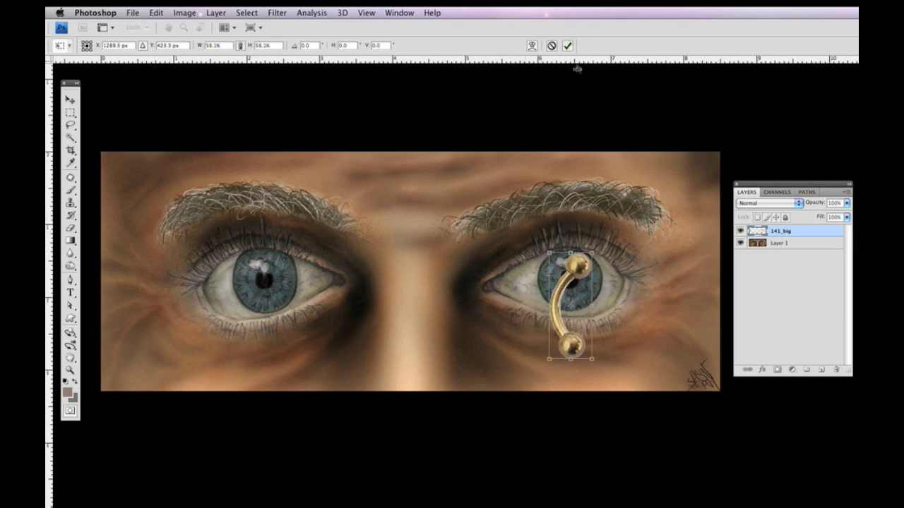
key("Return")
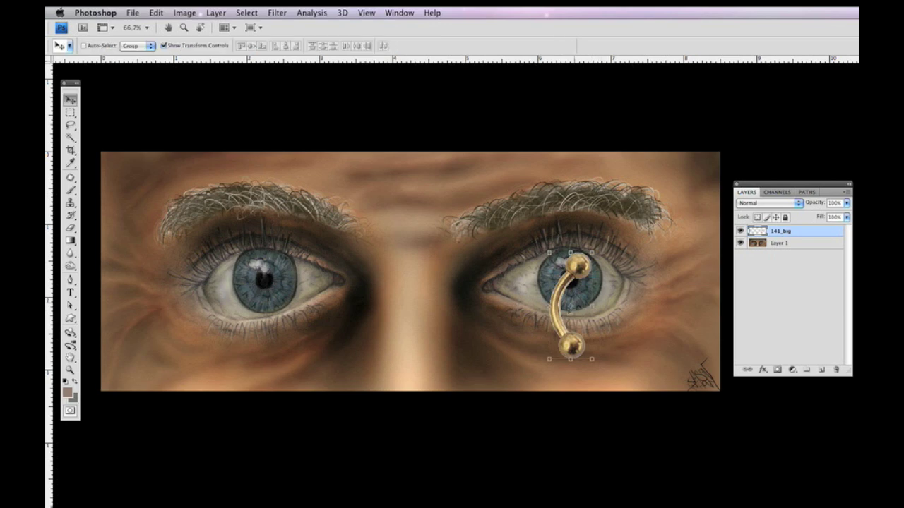
left_click_drag(558, 312, 611, 211)
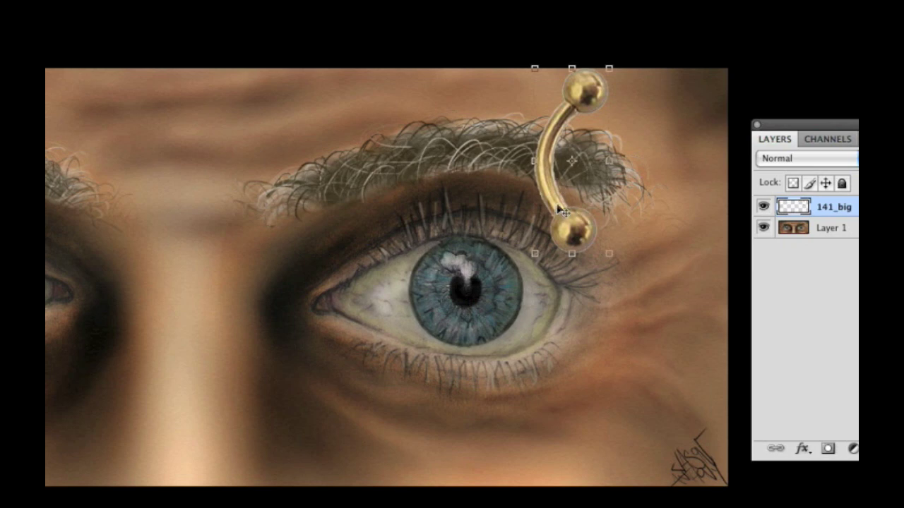
Step: Erase the bar's edge where it crosses the right eyebrow so brow hairs overlap it
key("b")
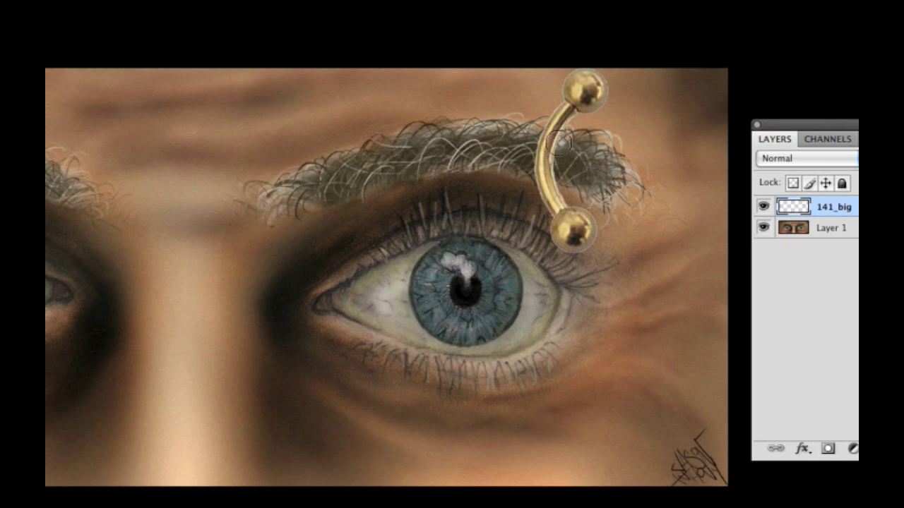
mouse_move(545, 150)
left_mouse_down()
mouse_move(554, 180)
mouse_move(558, 170)
left_mouse_up()
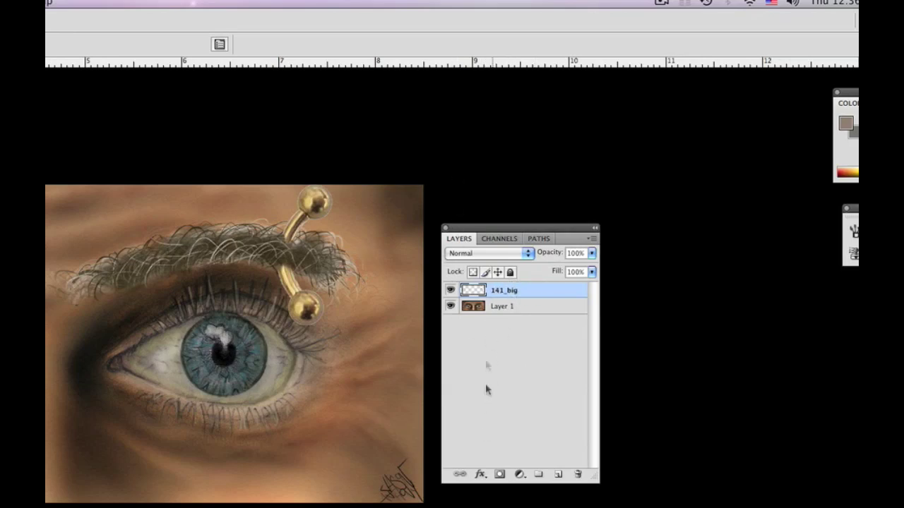
Step: Add a drop shadow to 141_big: size 9, distance 6, angle -4, opacity 42%
left_click(482, 476)
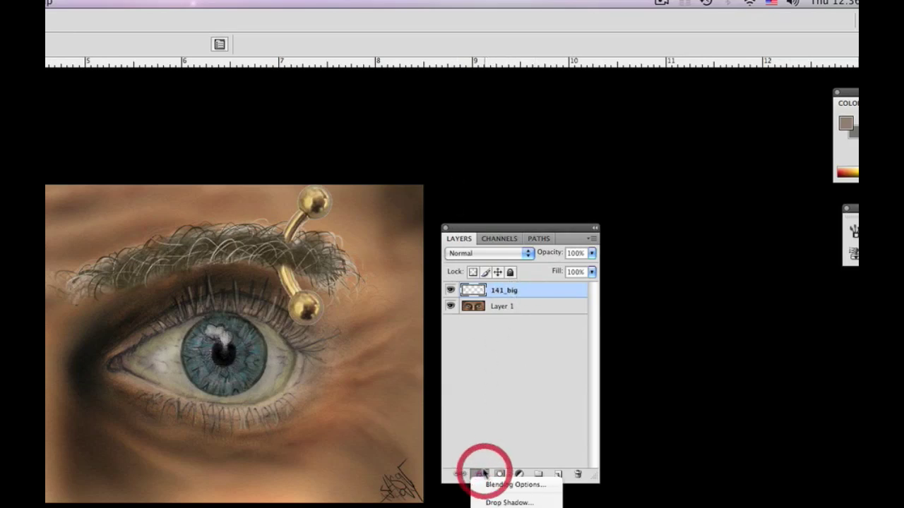
left_click(498, 502)
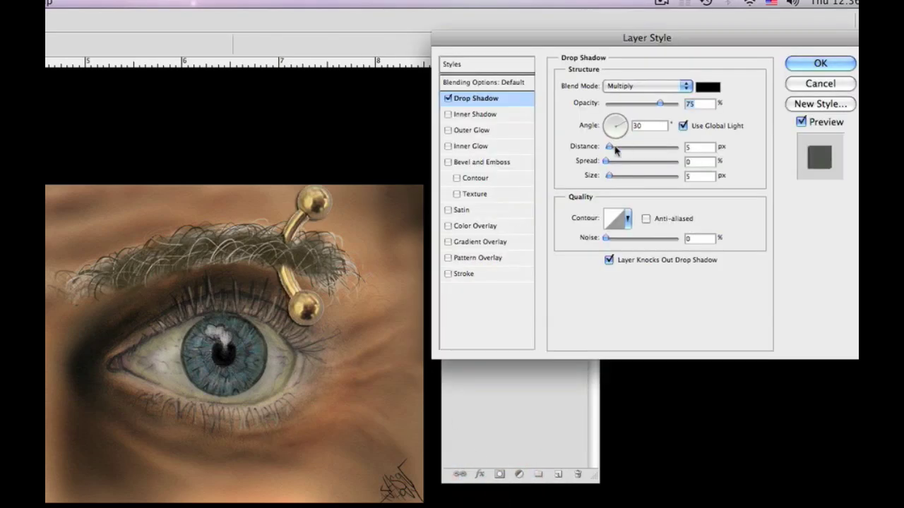
left_click_drag(609, 176, 611, 177)
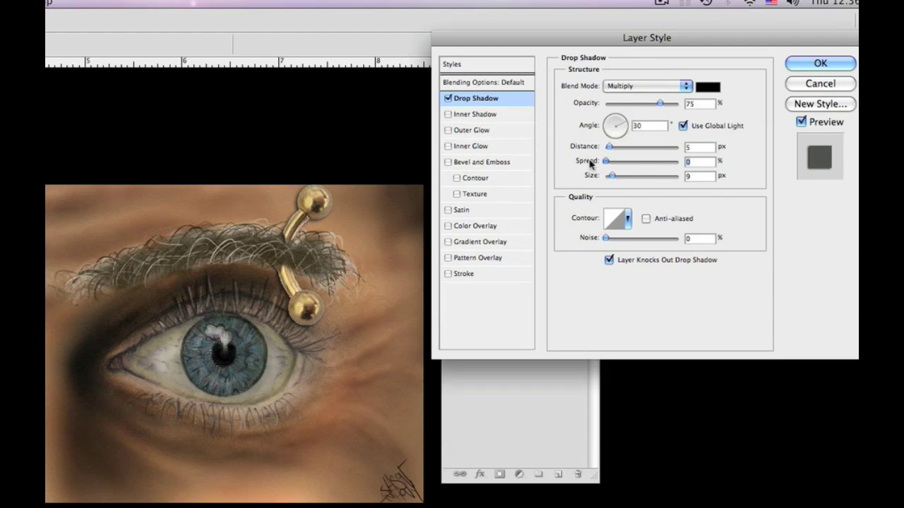
left_click_drag(622, 121, 612, 151)
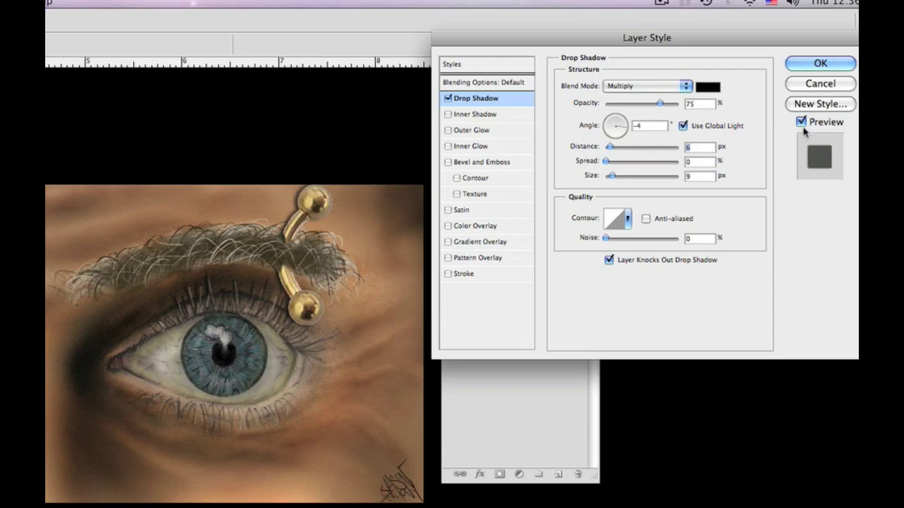
left_click(800, 123)
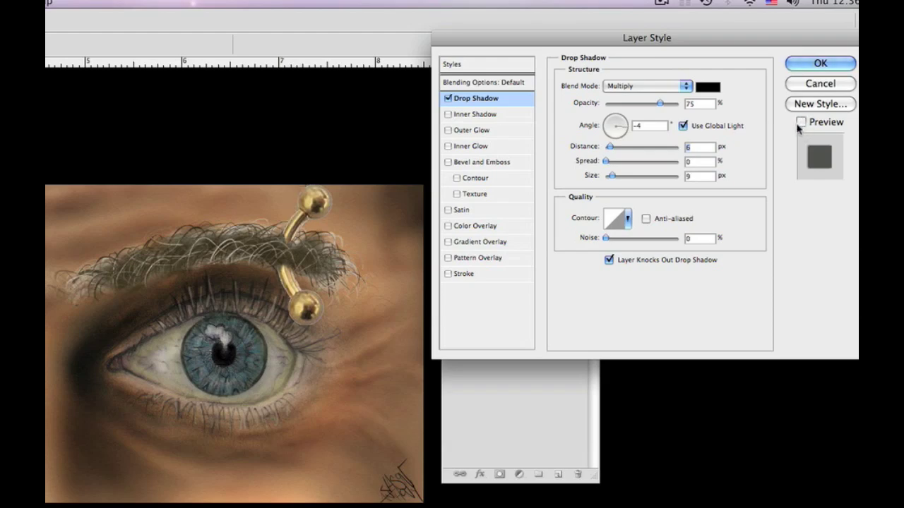
left_click(800, 122)
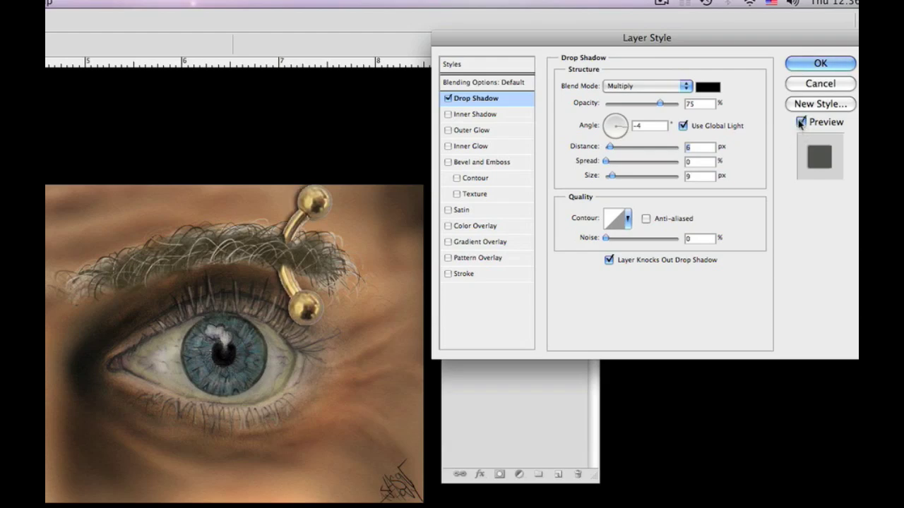
left_click_drag(660, 104, 629, 107)
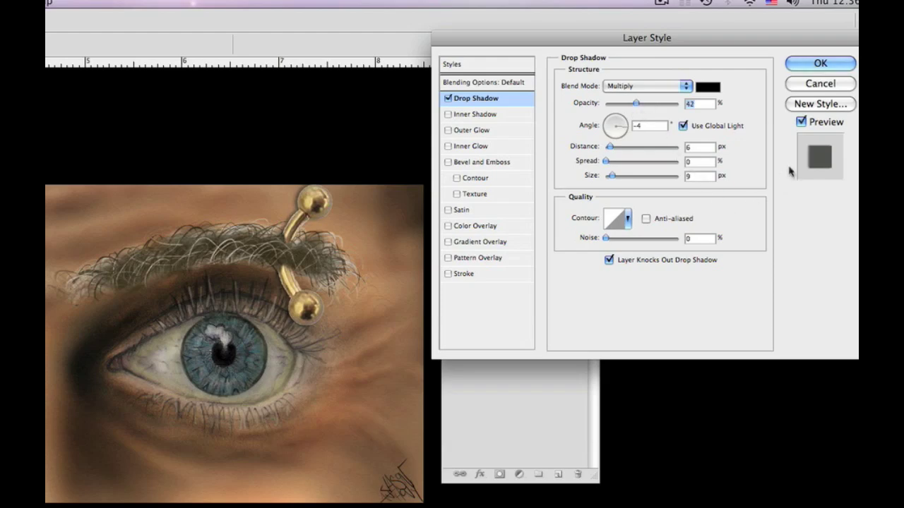
left_click(819, 63)
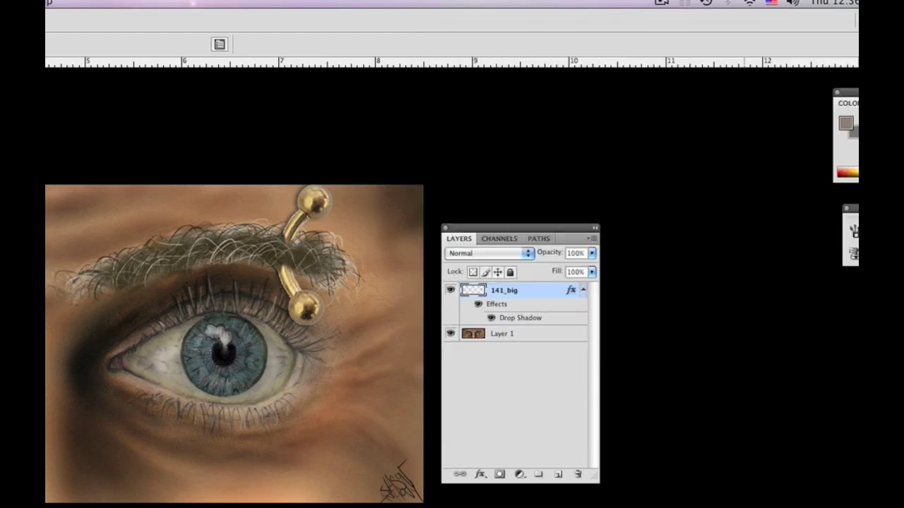